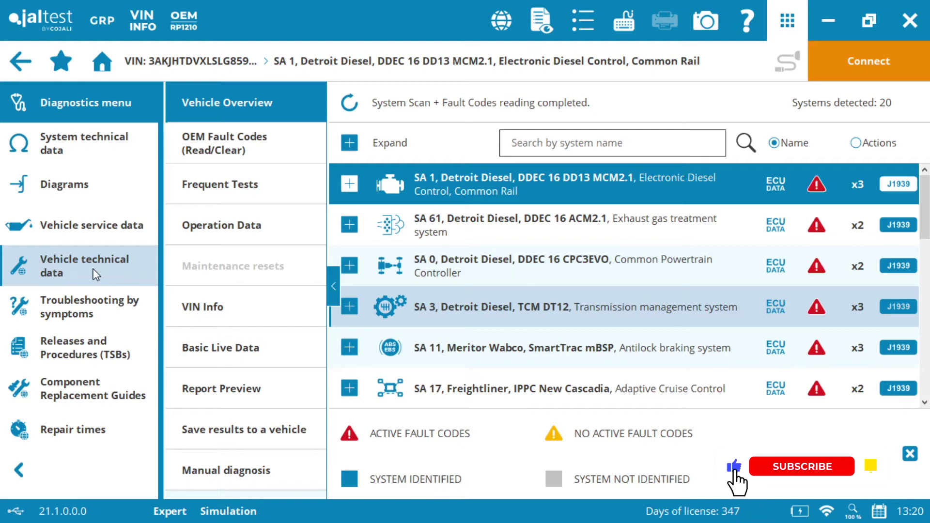
# - Pick the 12.8 350 (DD13 GHG17) engine type from the vehicle technical data engine types
pyautogui.click(95, 275)
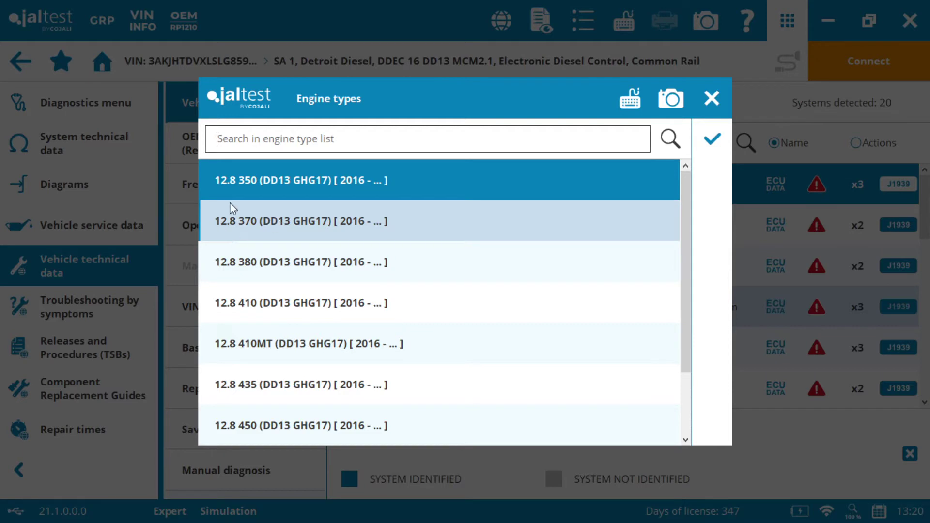
pyautogui.click(235, 233)
pyautogui.click(722, 146)
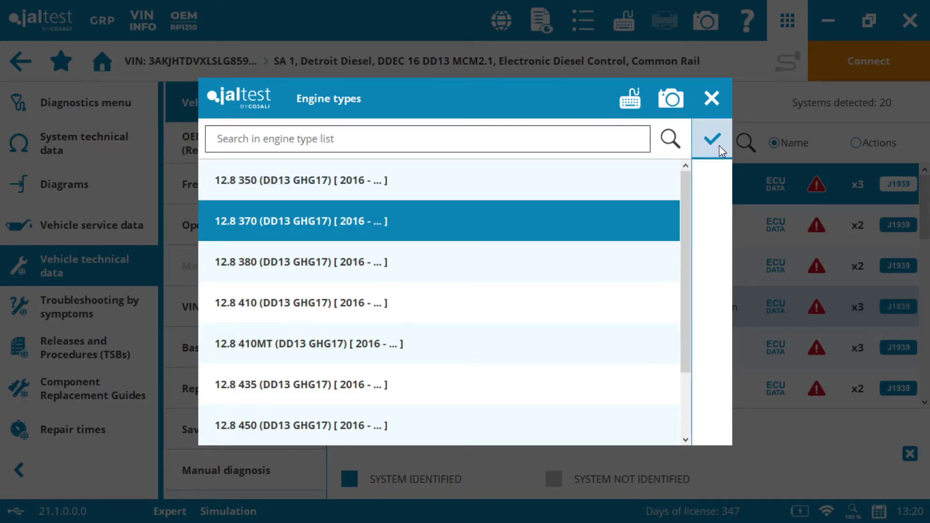
pyautogui.click(541, 167)
# - Confirm 12.8 350 and review the plate's engine code meanings, manufacture place and serial number
pyautogui.click(719, 145)
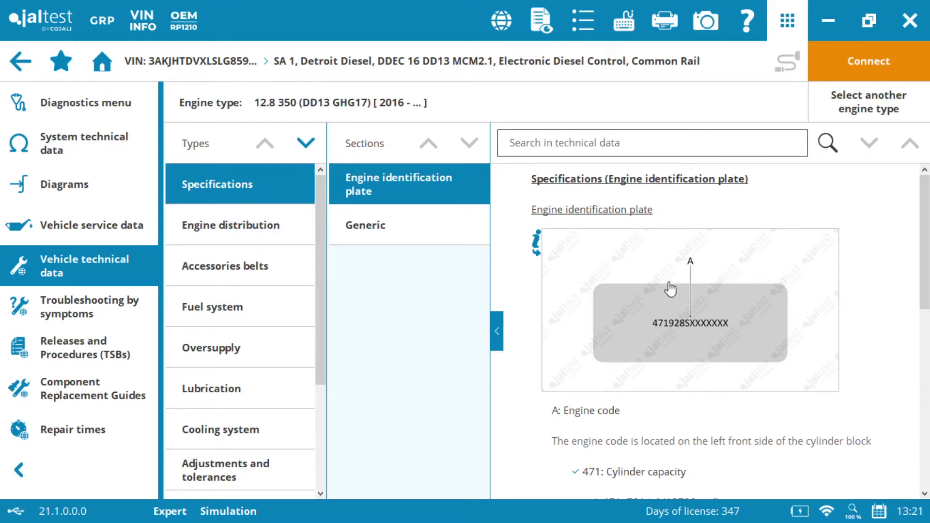
pyautogui.scroll(-2, 770, 317)
pyautogui.scroll(-2, 717, 271)
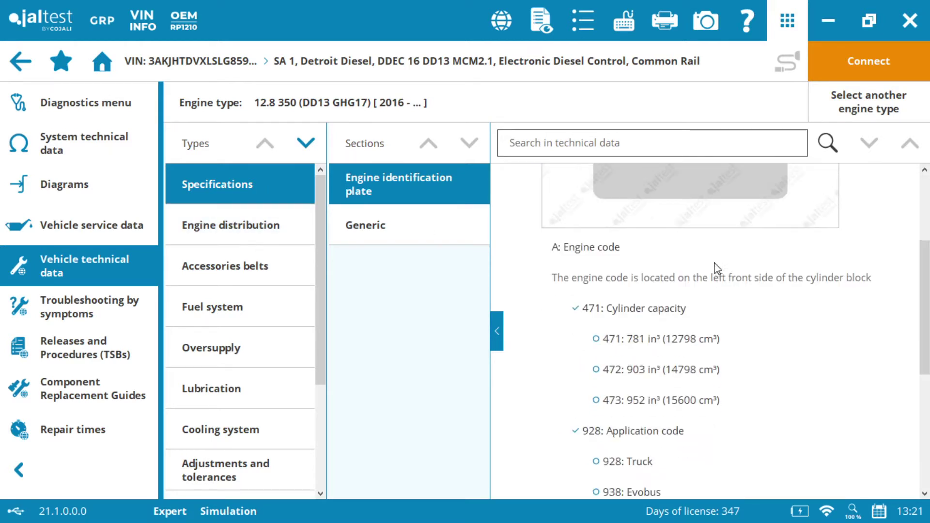
pyautogui.scroll(-1, 647, 396)
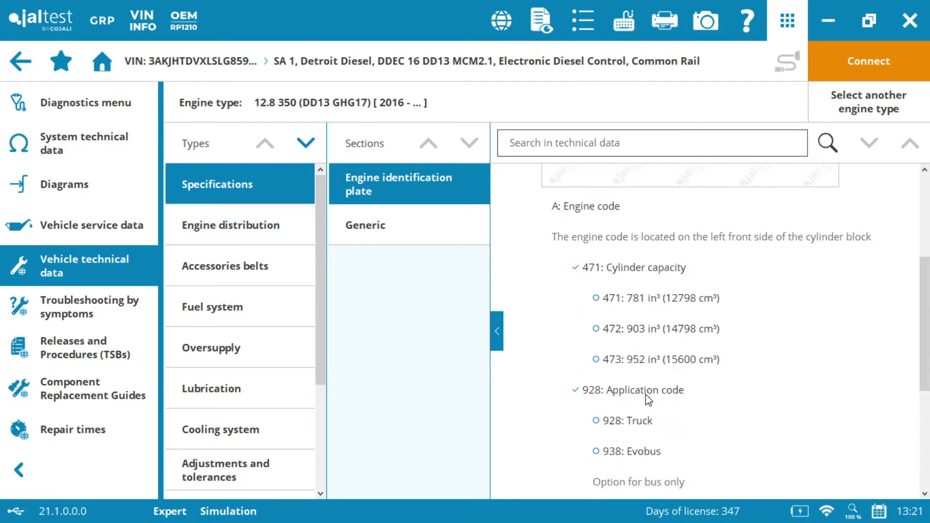
pyautogui.scroll(-6, 648, 399)
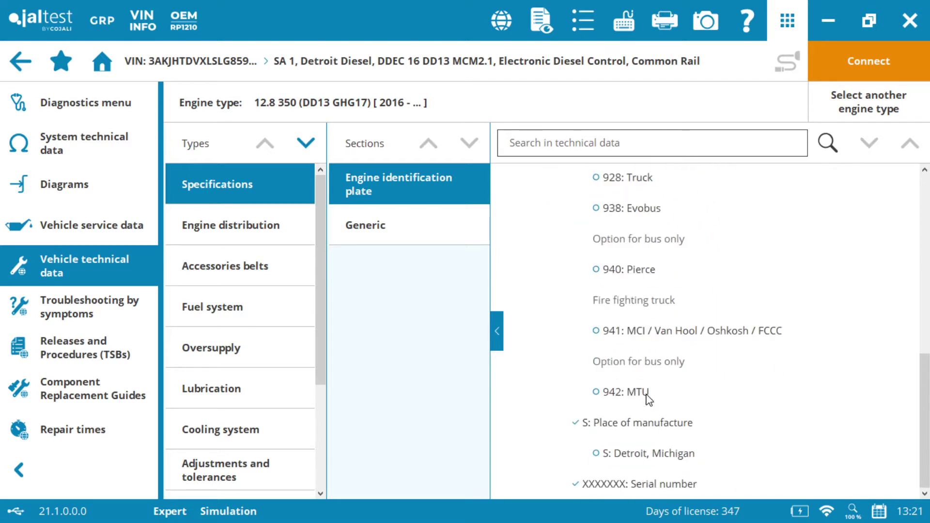
# - Show Engine distribution and enlarge the DD13 gear phasing diagram with its A–J gear legend
pyautogui.click(237, 228)
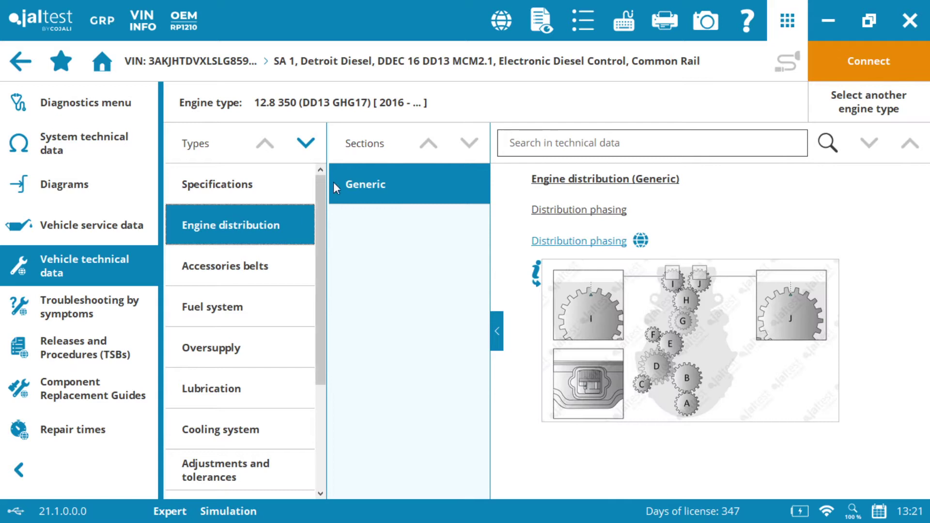
pyautogui.click(633, 306)
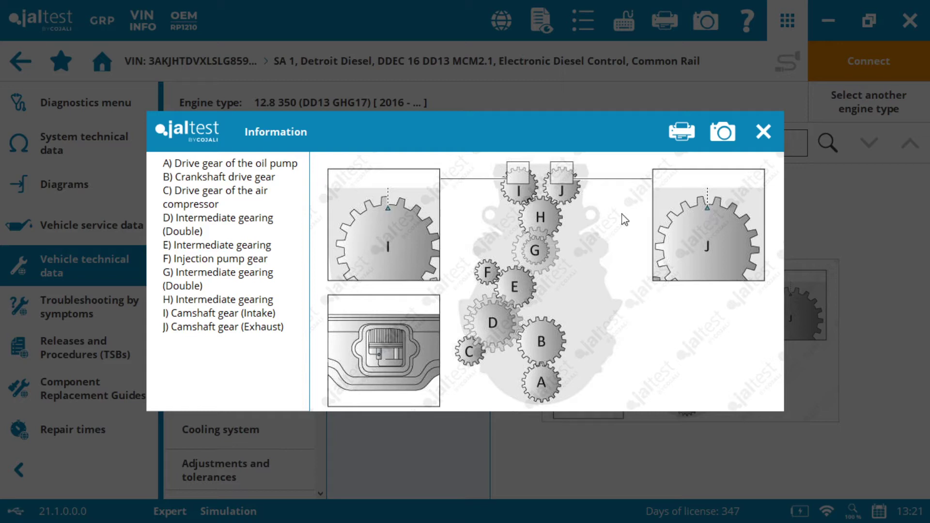
# - Switch to Accessories belts and view the enlarged general-components belt diagram
pyautogui.click(766, 132)
pyautogui.click(235, 276)
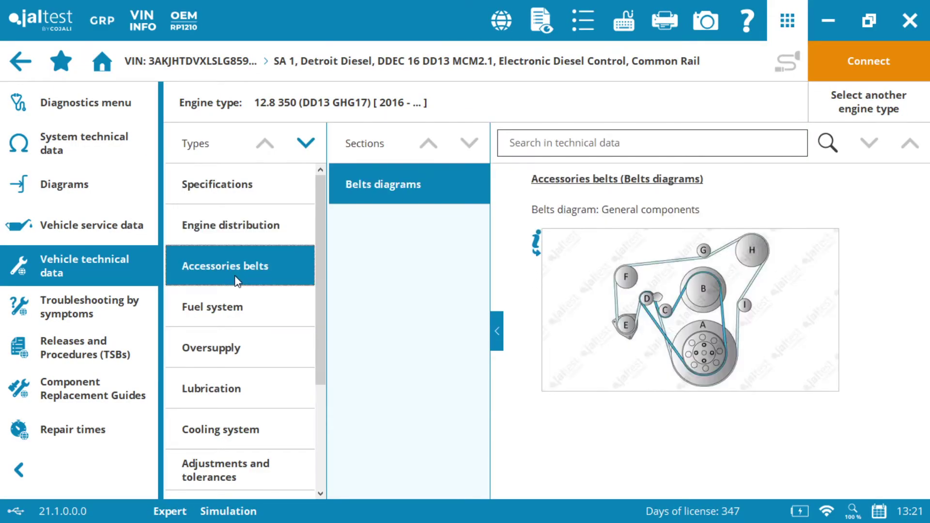
pyautogui.click(744, 299)
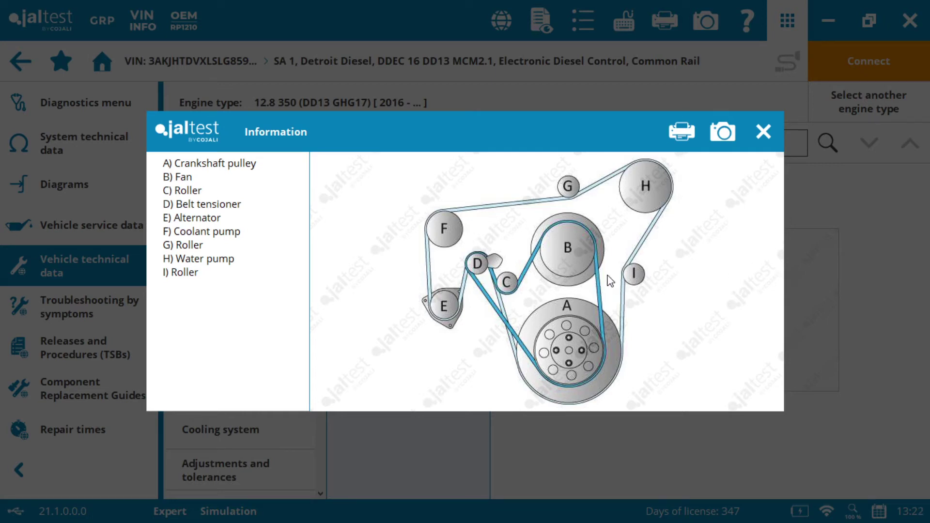
pyautogui.click(764, 130)
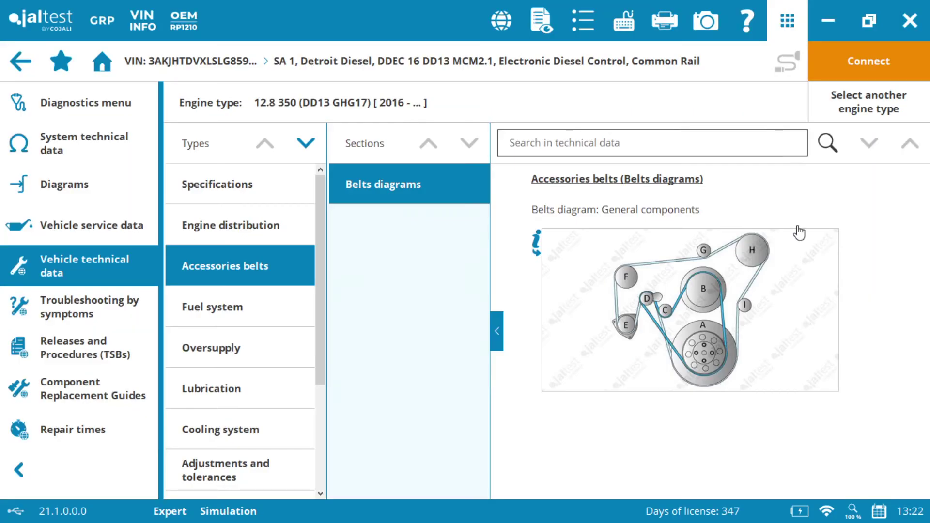
# - Browse the Fuel system data and the enlarged Oversupply turbocharger illustration
pyautogui.click(291, 324)
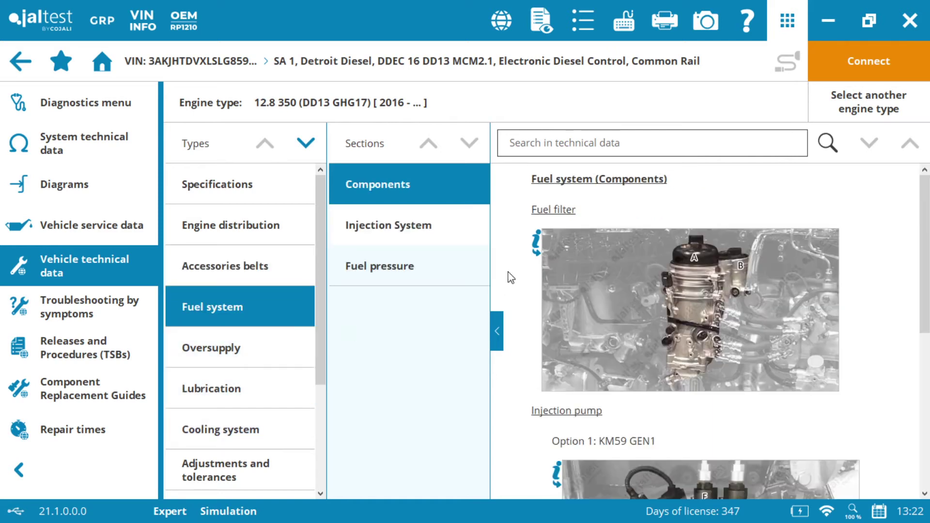
pyautogui.click(254, 348)
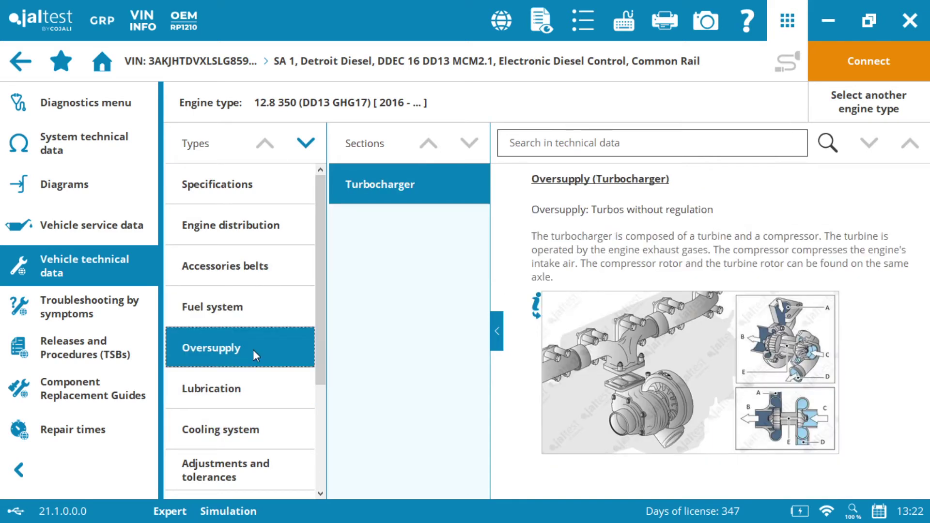
pyautogui.click(636, 376)
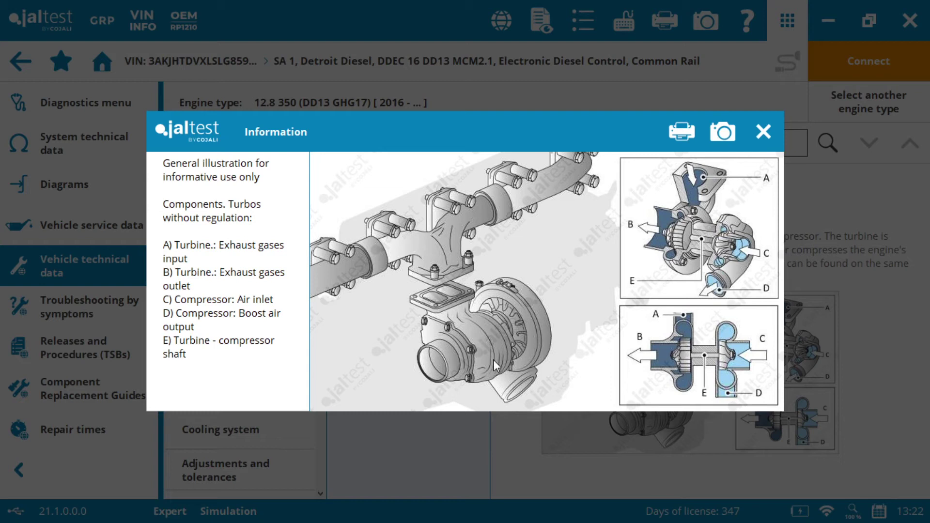
pyautogui.click(764, 137)
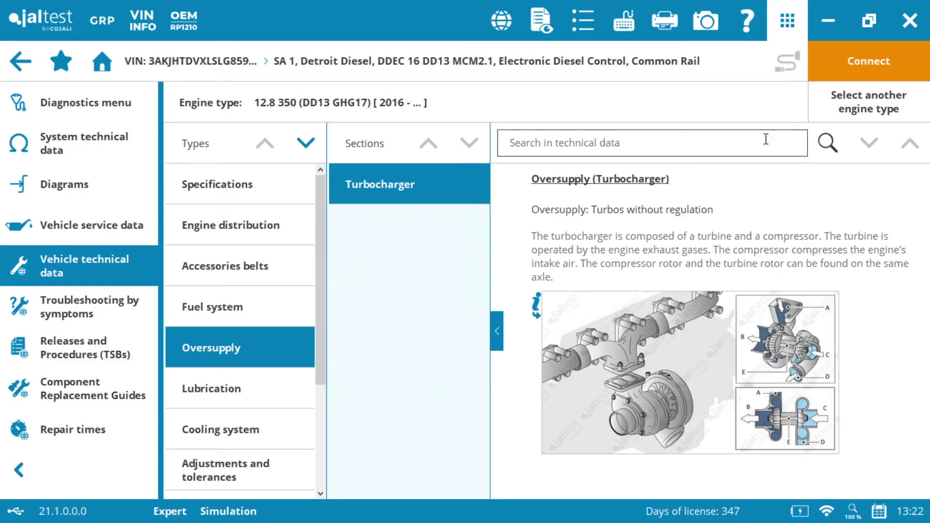
# - View Lubrication data, then the Adjustments and tolerances valve clearances
pyautogui.click(239, 385)
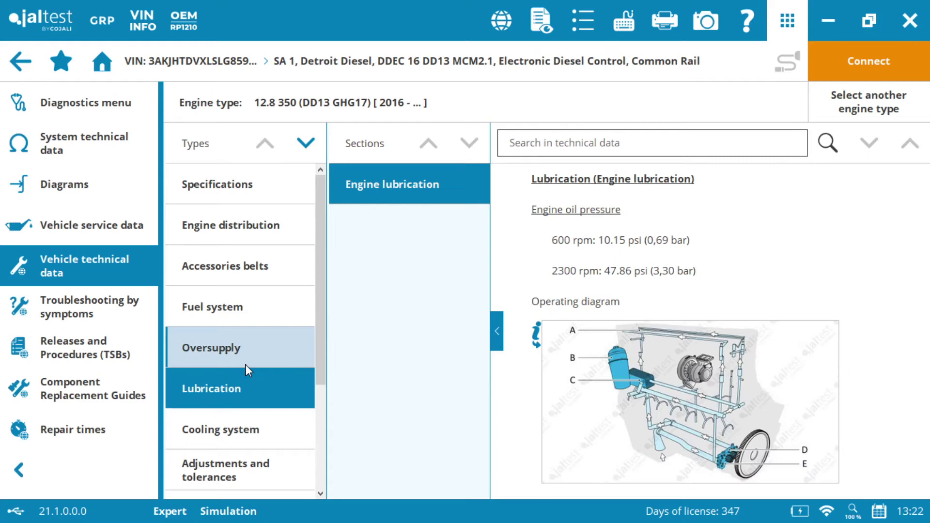
pyautogui.click(231, 479)
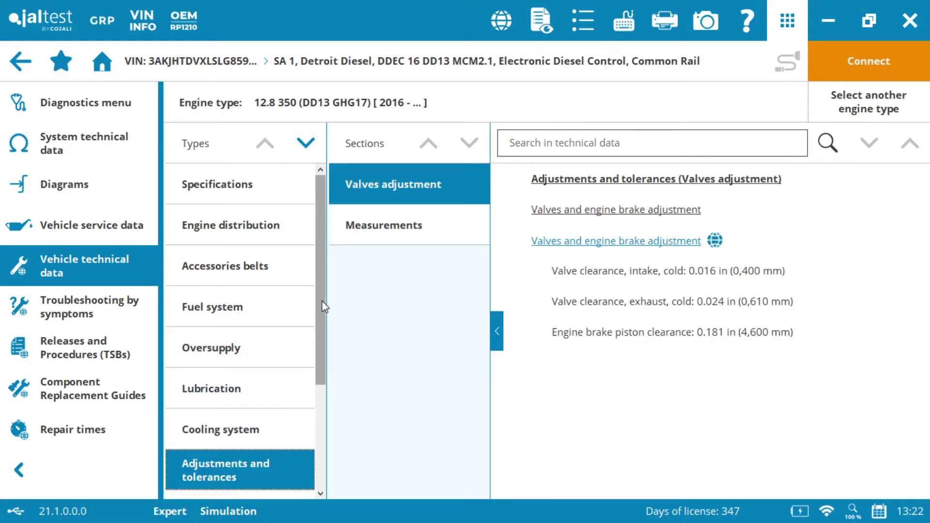
pyautogui.moveTo(322, 300); pyautogui.dragTo(298, 416)
# - Show Tightening torques and review the crankshaft torque values
pyautogui.click(216, 362)
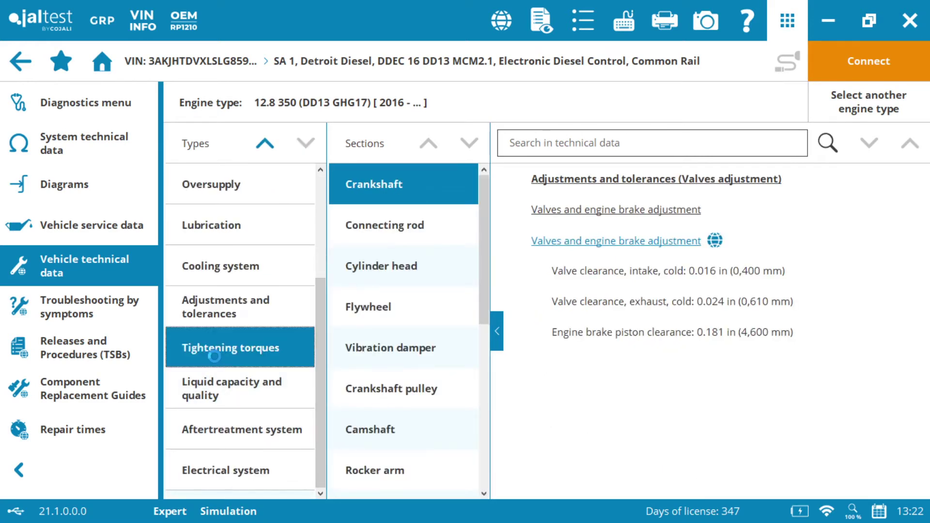
pyautogui.scroll(-2, 736, 325)
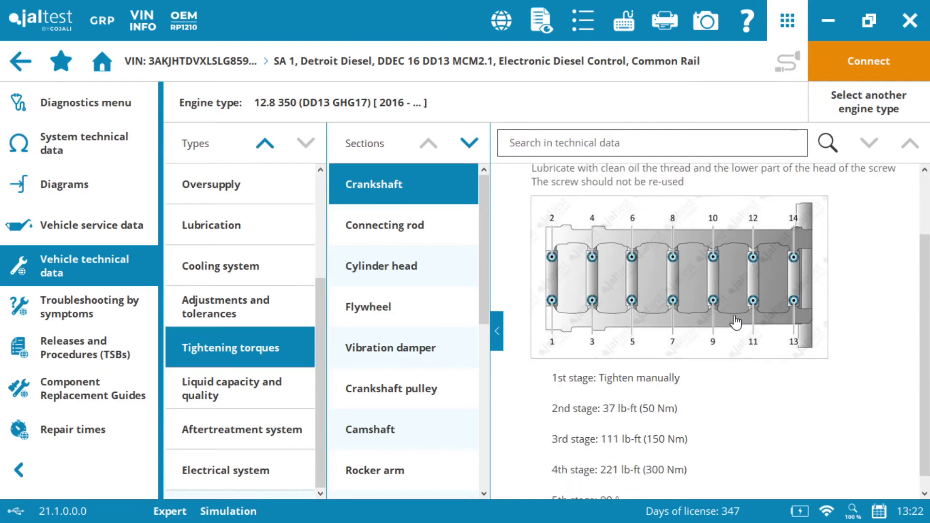
pyautogui.scroll(1, 750, 353)
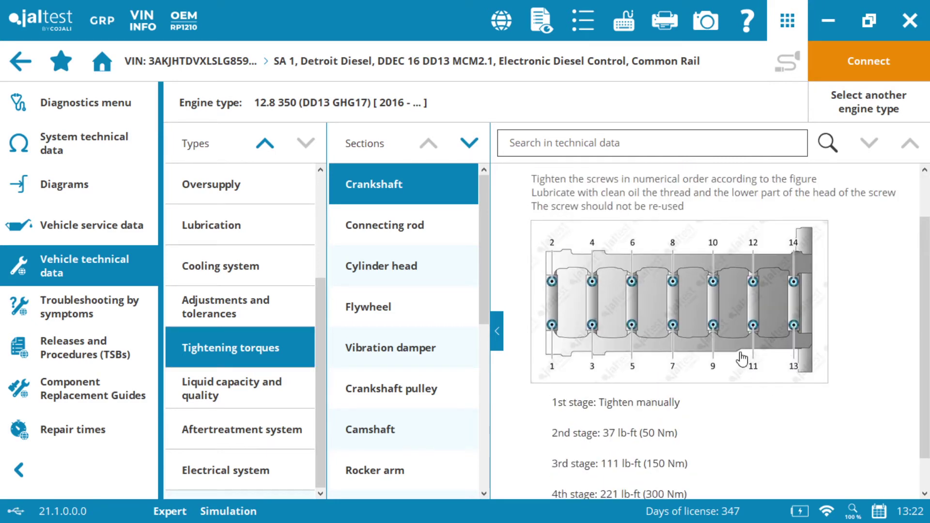
pyautogui.scroll(-1, 743, 358)
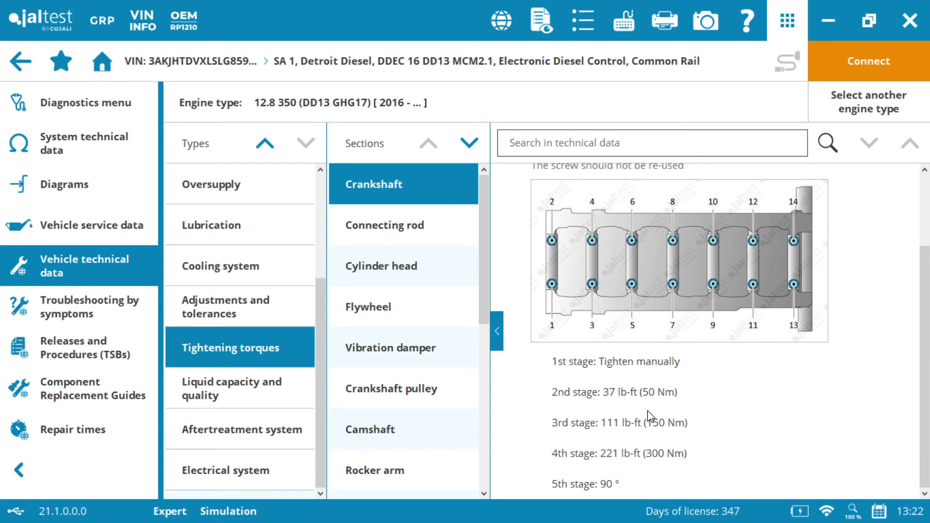
# - Display the cylinder head, camshaft and rocker arm tightening torques
pyautogui.click(391, 265)
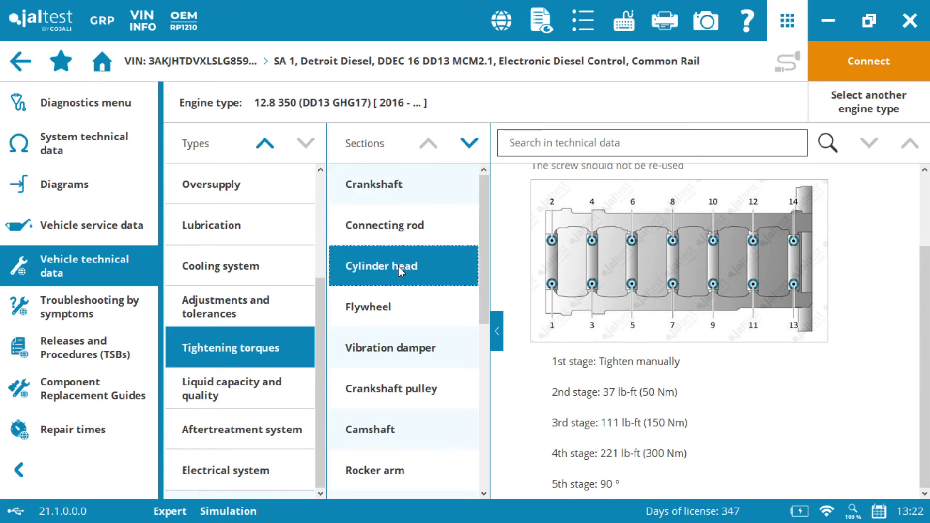
pyautogui.scroll(-4, 627, 302)
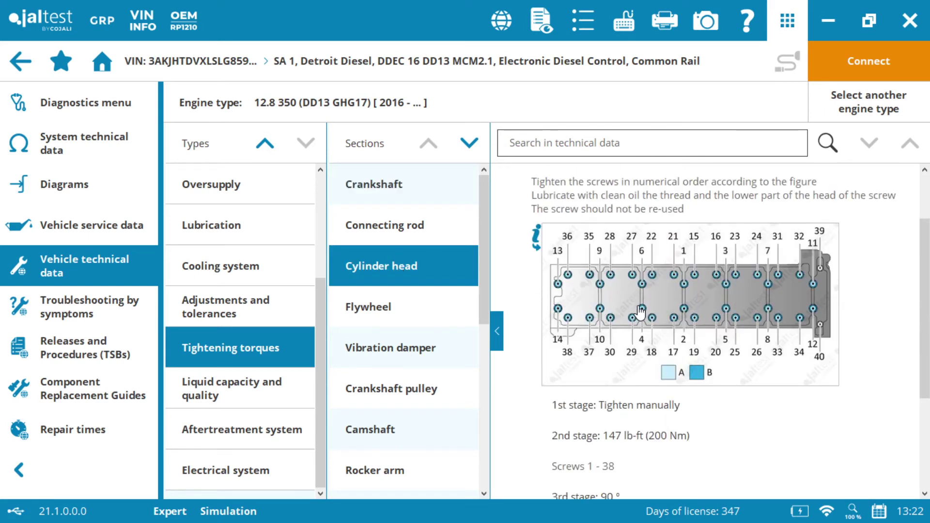
pyautogui.scroll(-1, 638, 315)
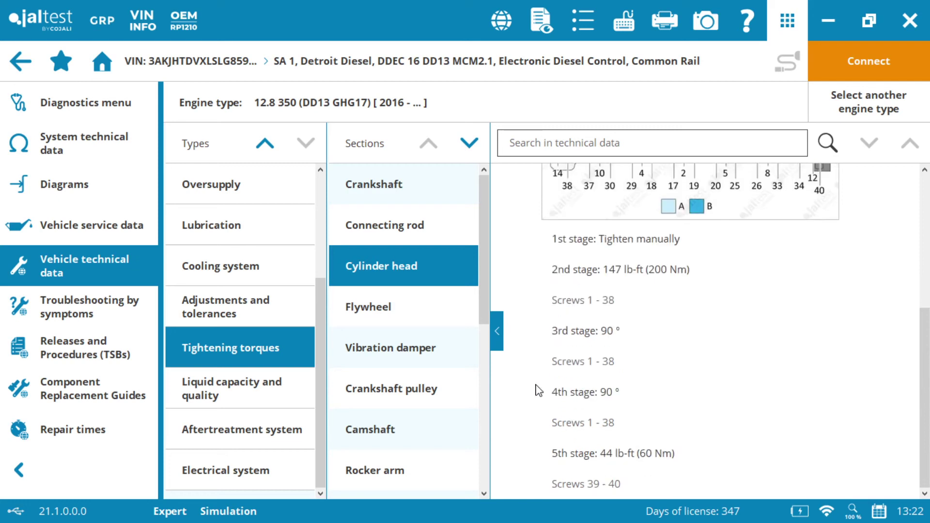
pyautogui.click(408, 429)
pyautogui.press('Down')
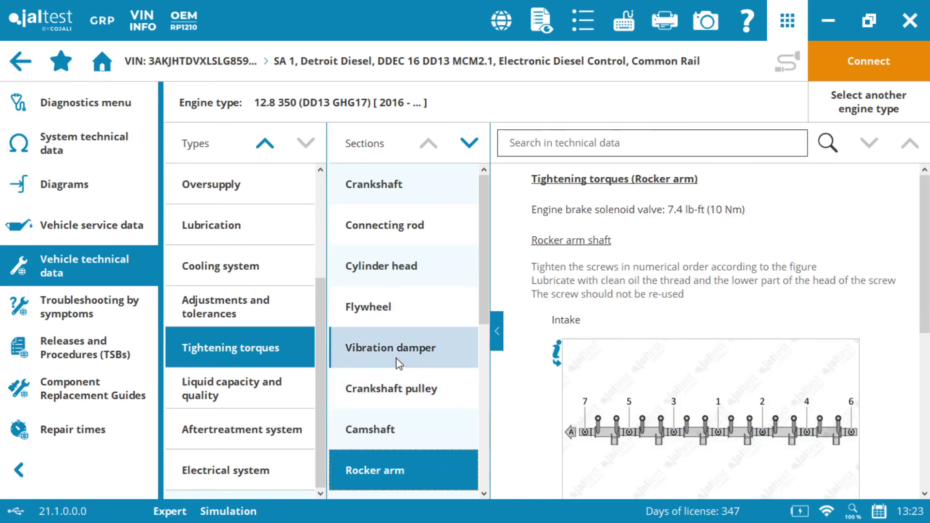
# - Check engine oil capacities, then display the Exhaust gases aftertreatment system and GHG17 emission level
pyautogui.click(278, 394)
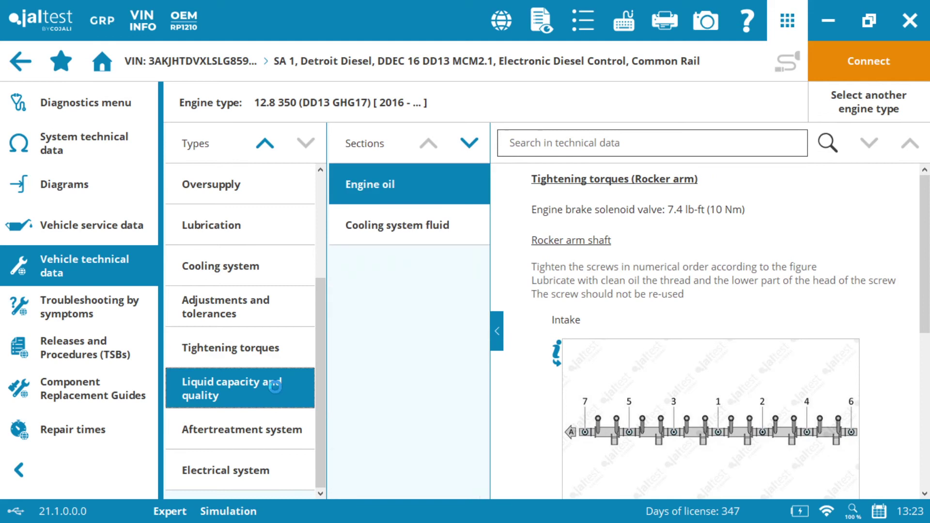
pyautogui.click(235, 444)
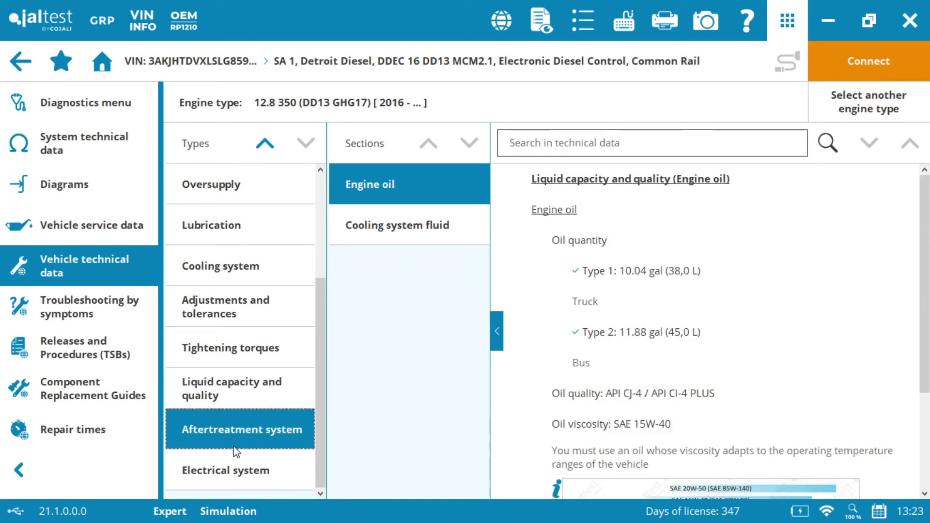
pyautogui.click(415, 233)
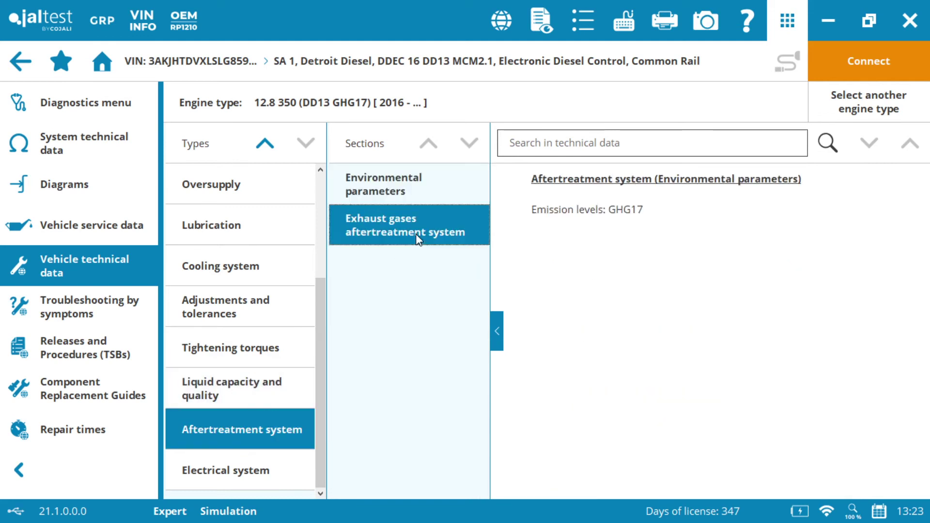